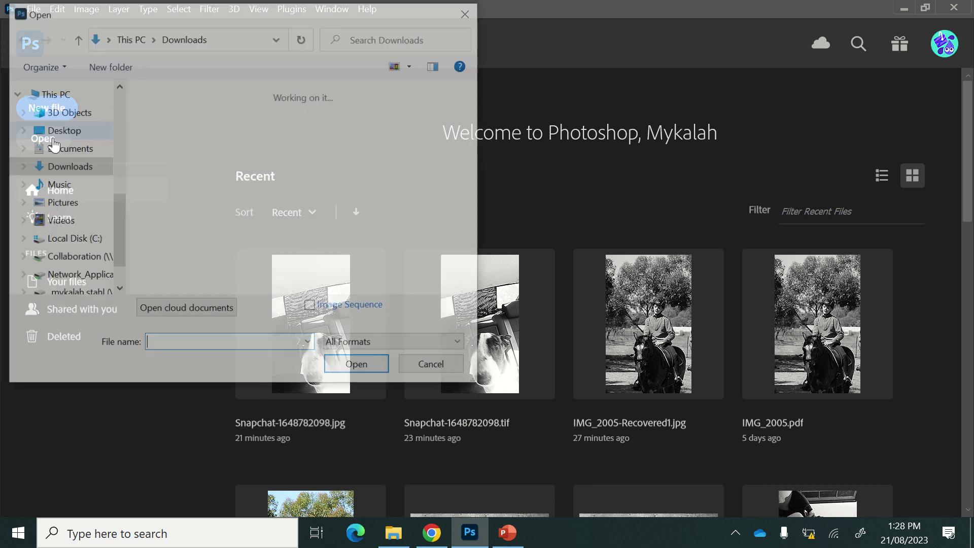
scroll(263, 227, down, 5)
scroll(263, 227, down, 2)
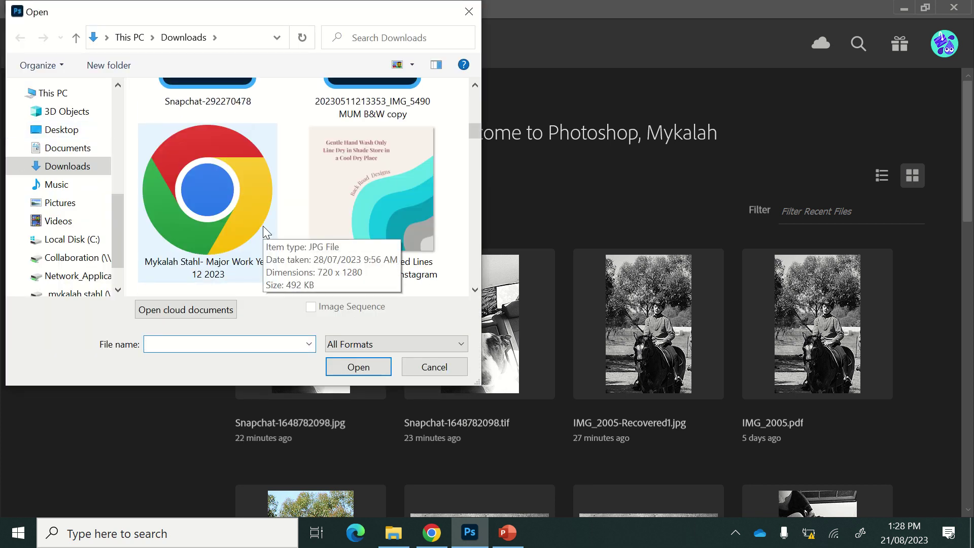
scroll(263, 226, down, 2)
scroll(263, 226, down, 2)
scroll(262, 225, down, 2)
scroll(262, 225, down, 2)
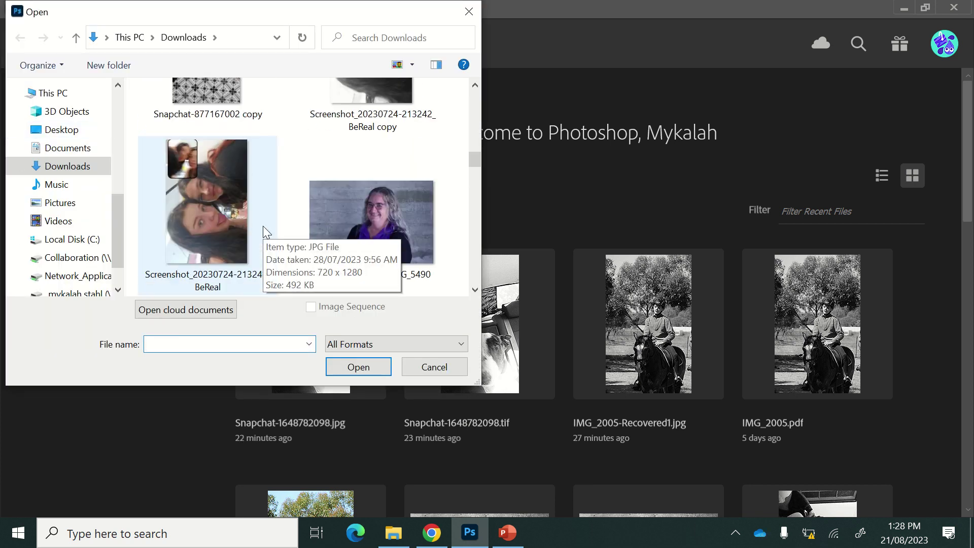
scroll(263, 226, down, 2)
scroll(263, 225, down, 2)
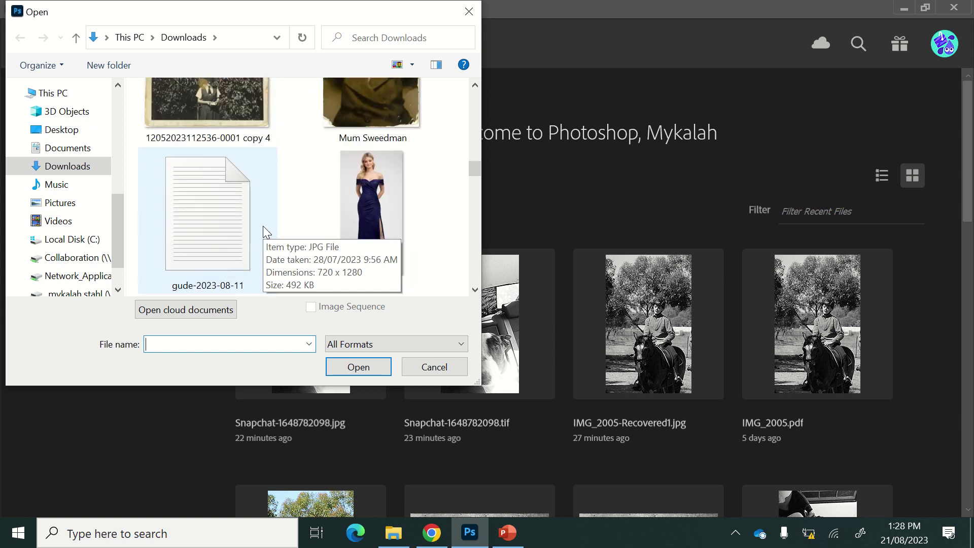
scroll(263, 226, down, 1)
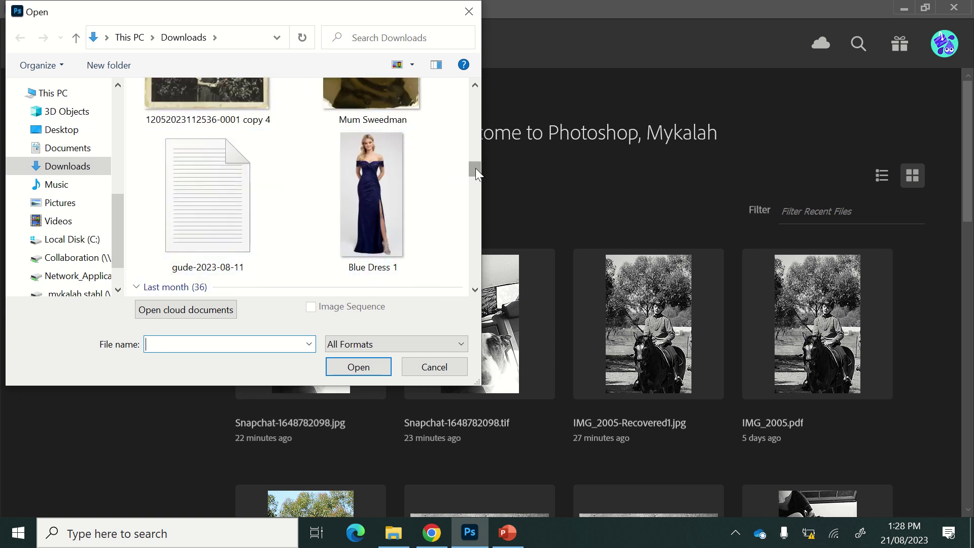
drag(475, 168, 474, 238)
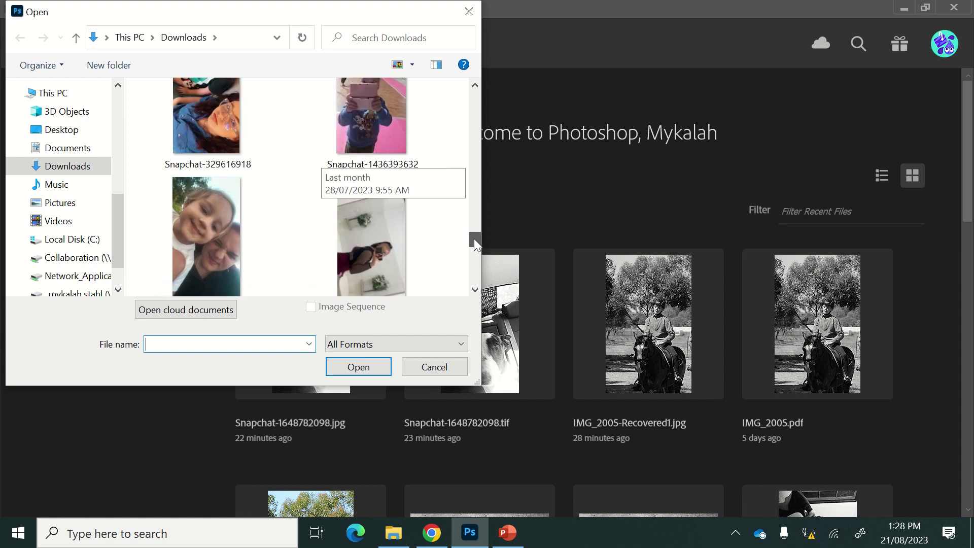
Step: Select the mirror selfie photo among the Downloads folder pictures
click(348, 238)
Step: Open Snapchat-2112161245.jpg and show the Adjustments panel
click(355, 367)
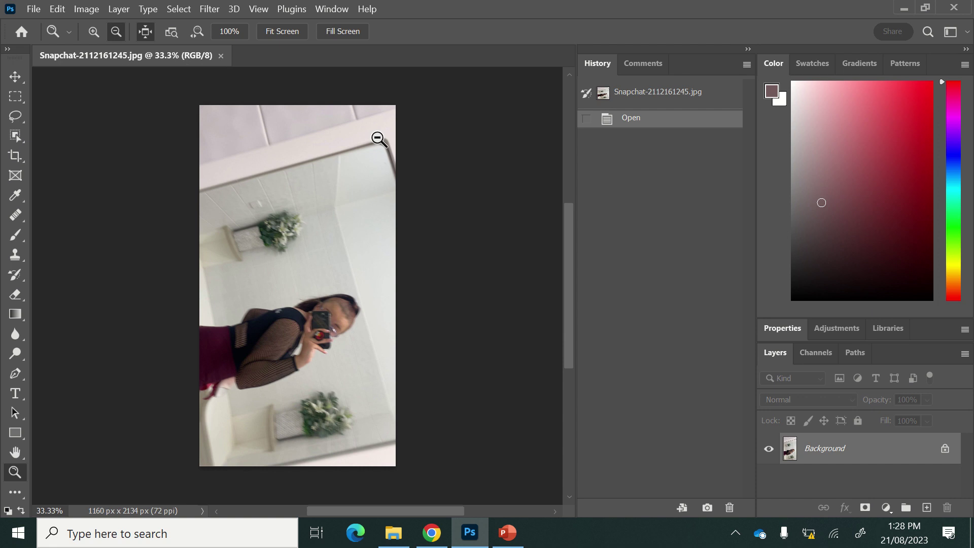
click(830, 329)
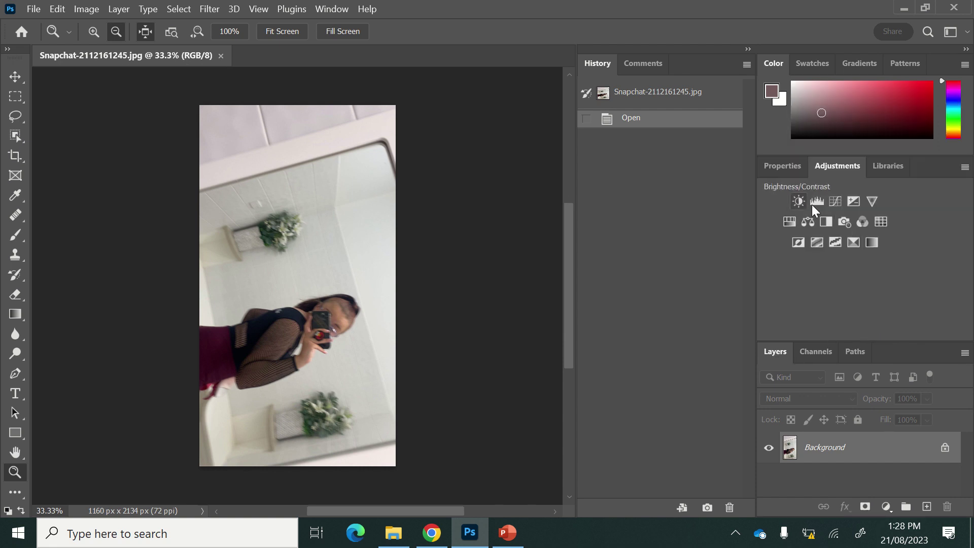
Step: Add a Vibrance layer with Saturation -100 and Vibrance +100 to make the selfie black and white
click(872, 202)
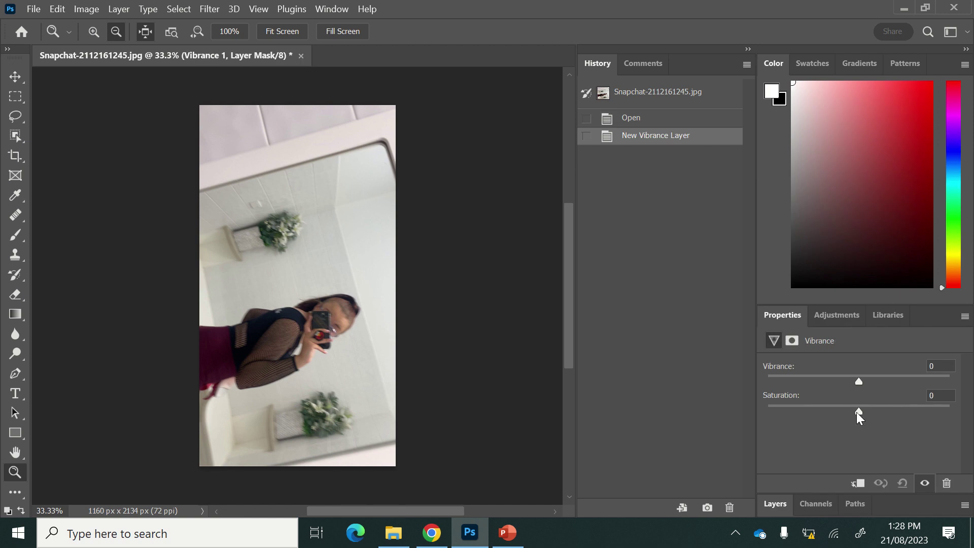
drag(856, 412, 689, 423)
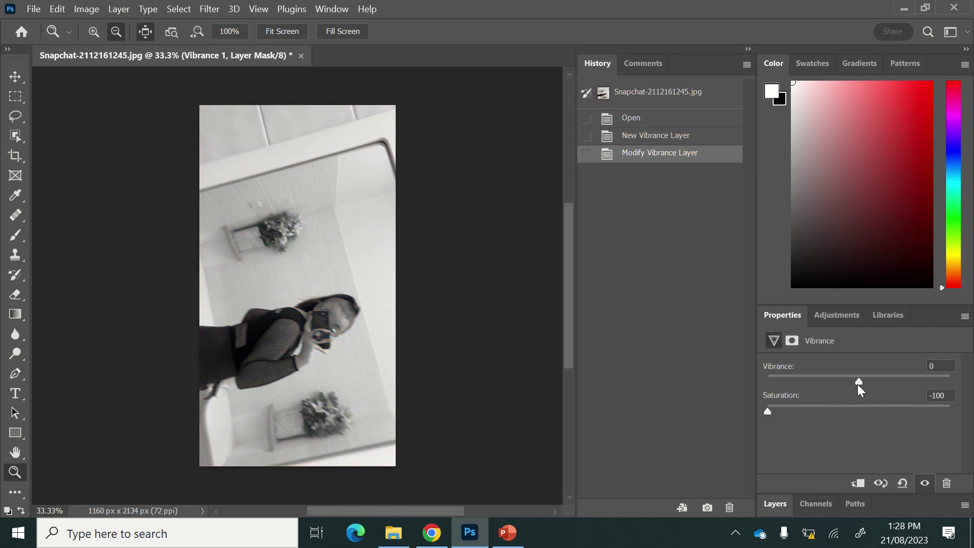
mouse_move(858, 381)
mouse_down()
mouse_move(779, 381)
mouse_move(971, 387)
mouse_up()
click(833, 317)
Step: Add a Brightness/Contrast layer set to Brightness 81 and Contrast 49
click(795, 348)
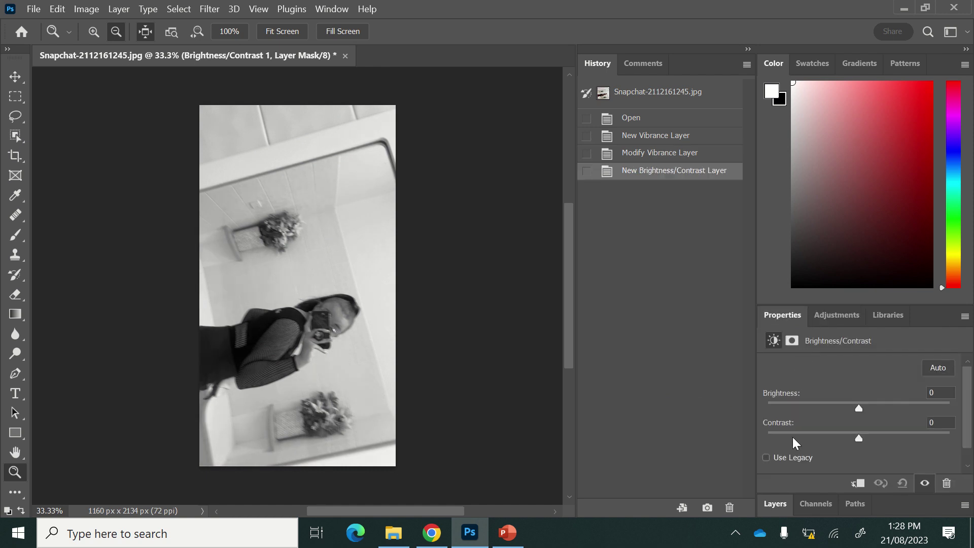
click(876, 433)
drag(882, 406, 888, 405)
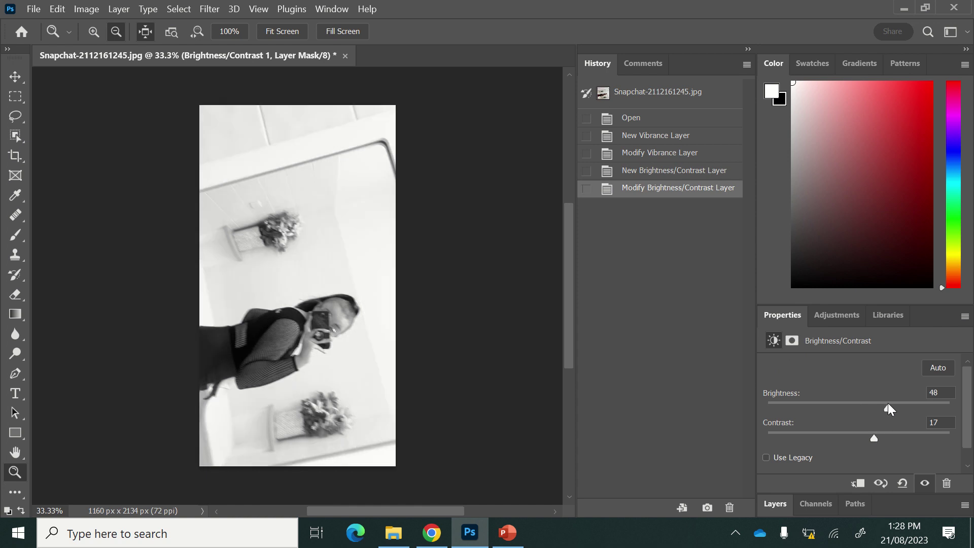
click(909, 403)
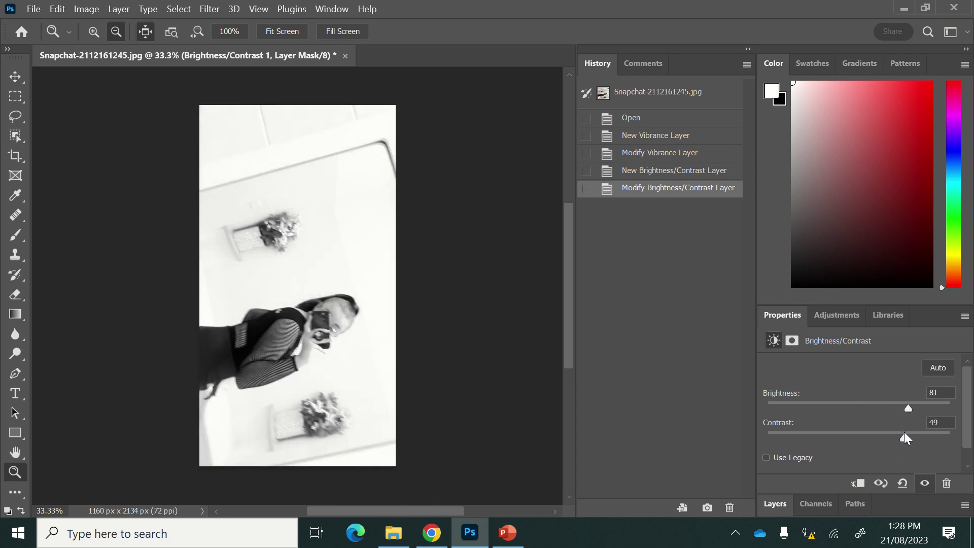
click(796, 432)
click(849, 435)
Step: Flatten the image using Layer > Flatten Image
click(118, 10)
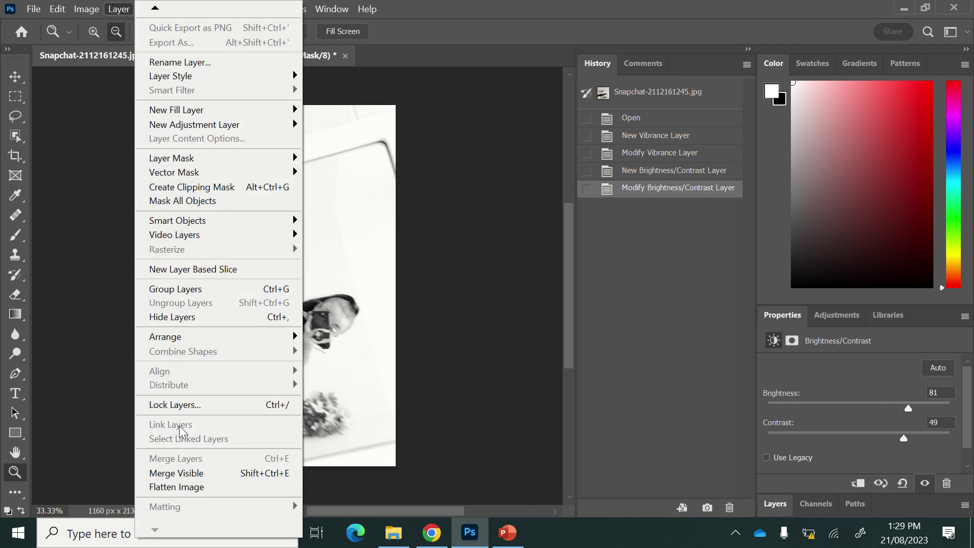
click(185, 488)
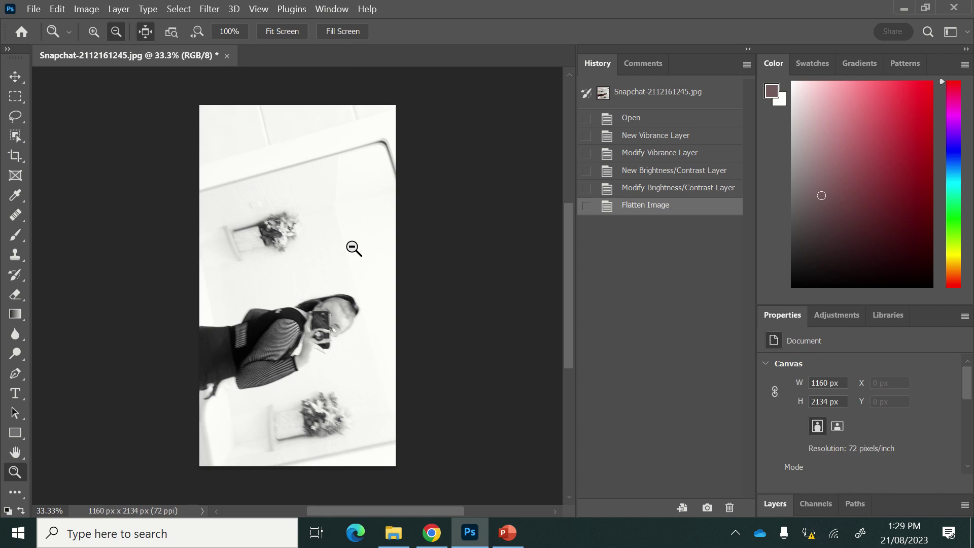